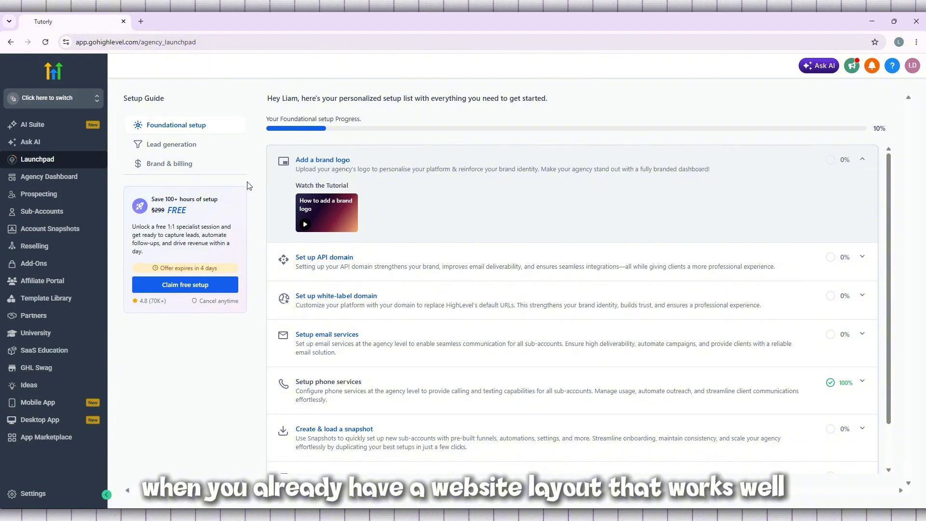
# Switch from the agency view to the Tutorly sub-account and open its dashboard
pyautogui.scroll(-1, 444, 177)
pyautogui.scroll(1, 444, 177)
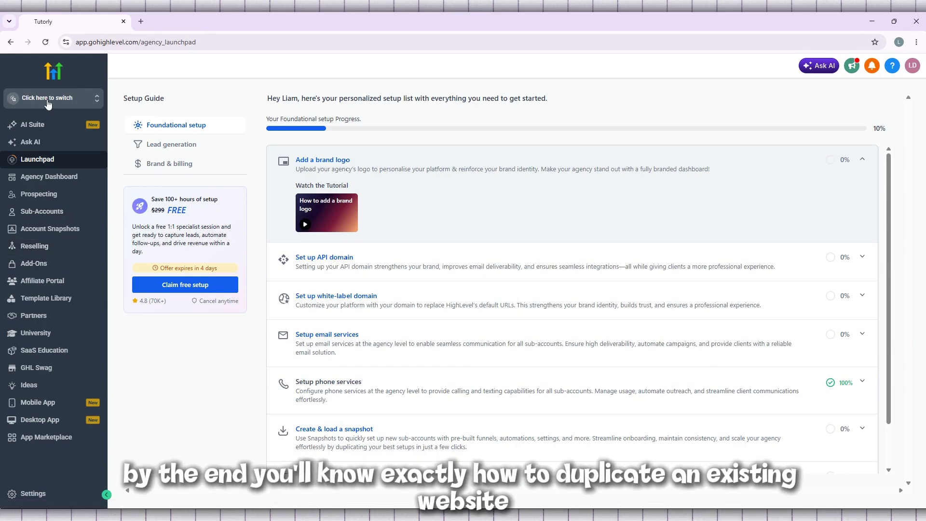
pyautogui.click(48, 102)
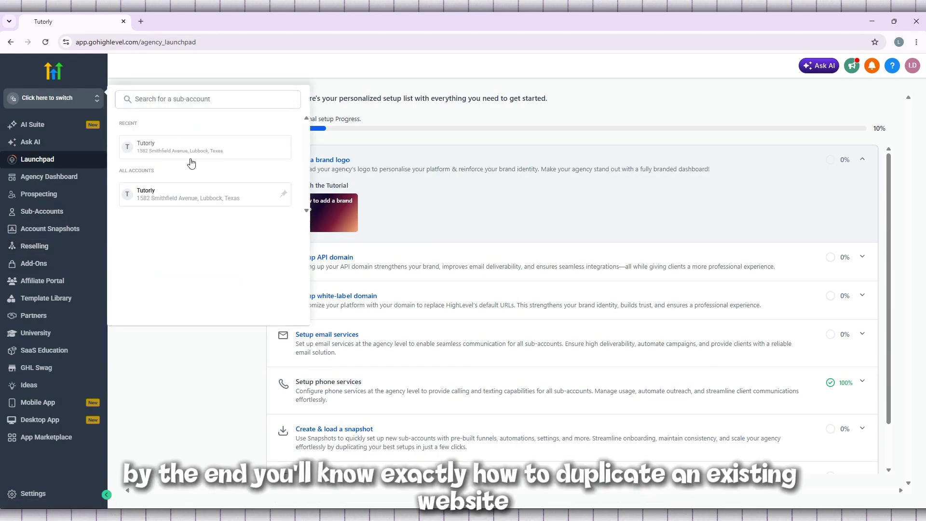
pyautogui.click(159, 151)
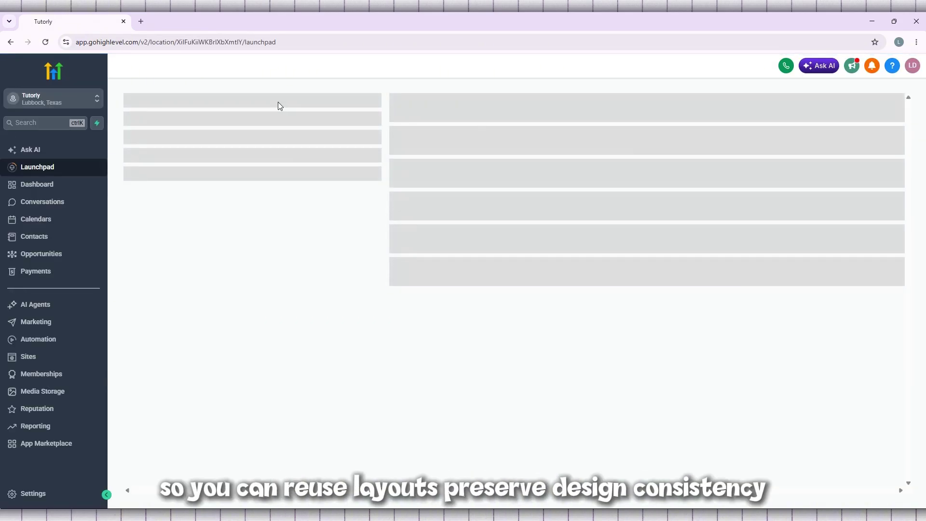
pyautogui.click(38, 184)
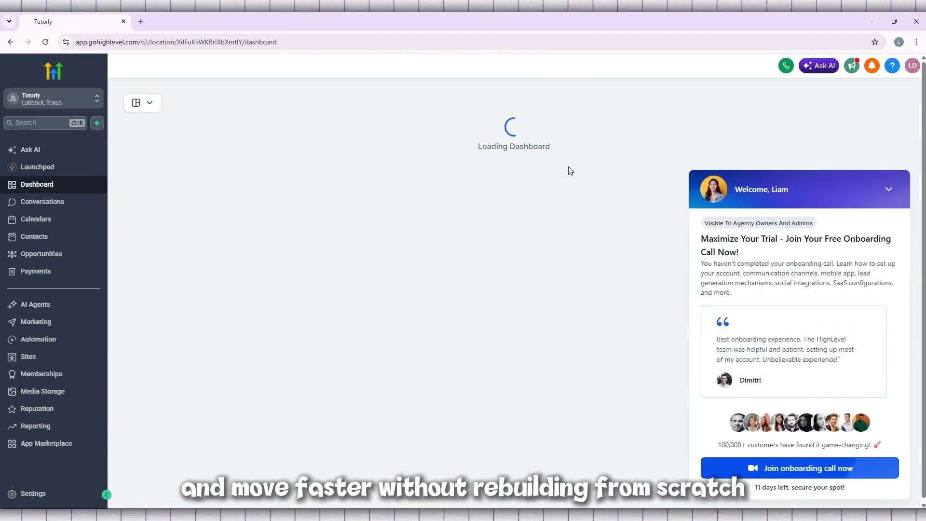
# Collapse the onboarding welcome message and look through the sub-account's dashboard widgets
pyautogui.scroll(-1, 675, 179)
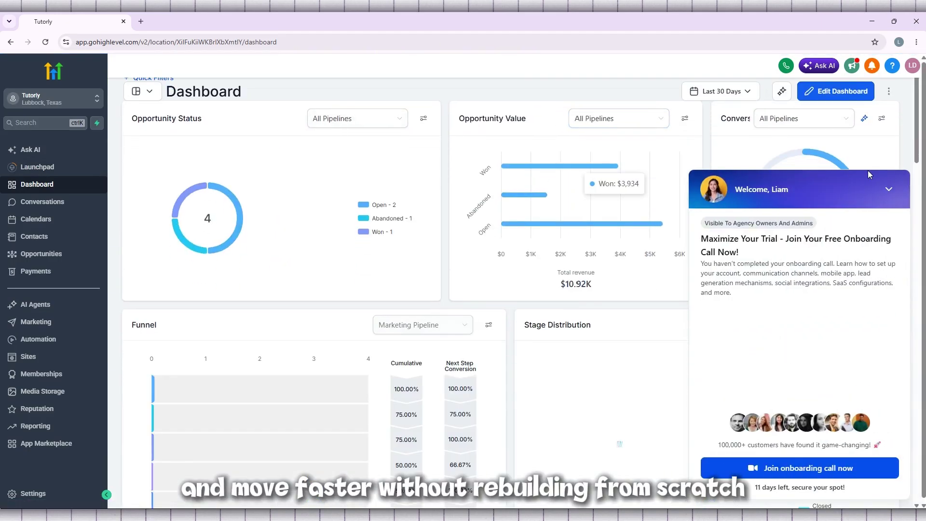
pyautogui.click(889, 191)
pyautogui.scroll(-4, 670, 187)
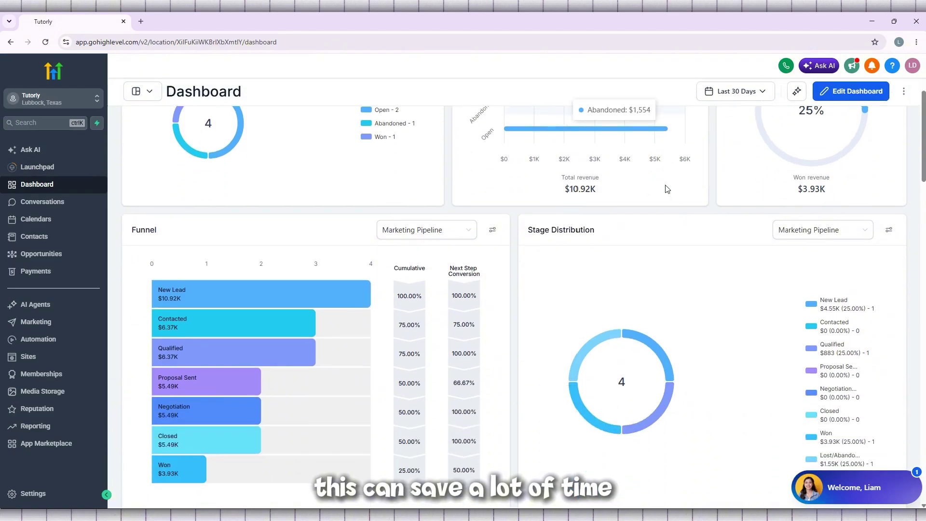
pyautogui.scroll(-3, 666, 187)
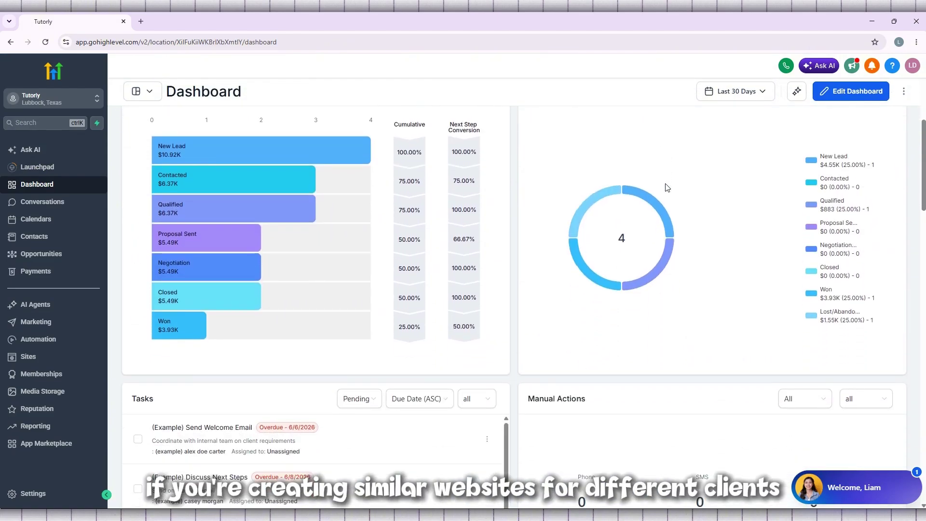
pyautogui.scroll(-2, 666, 187)
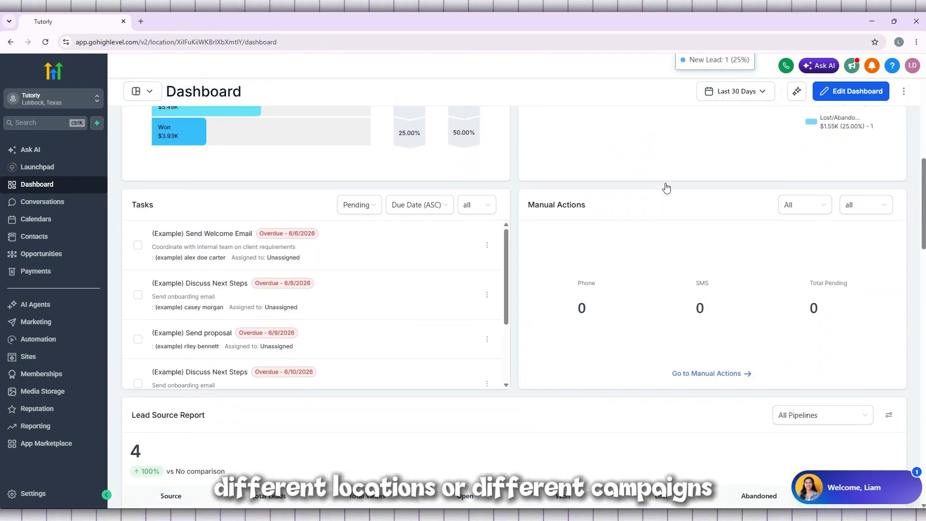
pyautogui.scroll(-4, 667, 187)
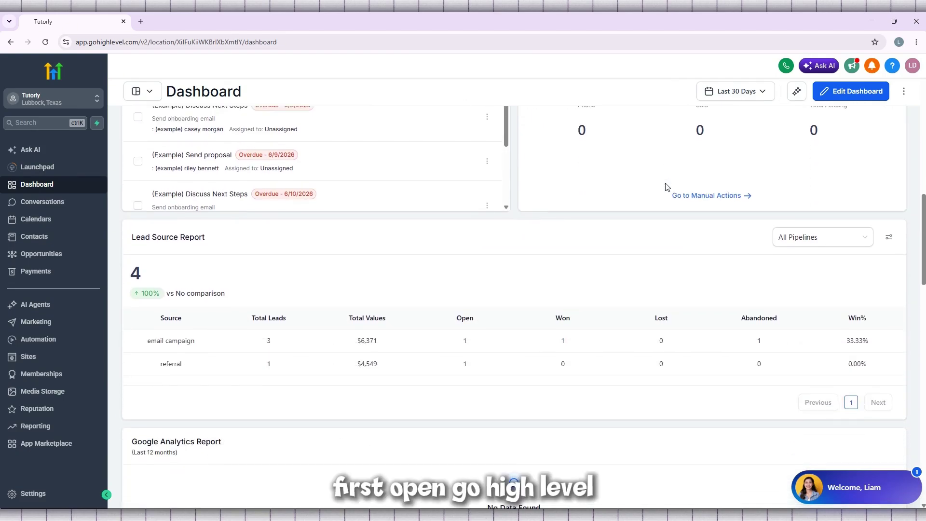
pyautogui.scroll(10, 666, 187)
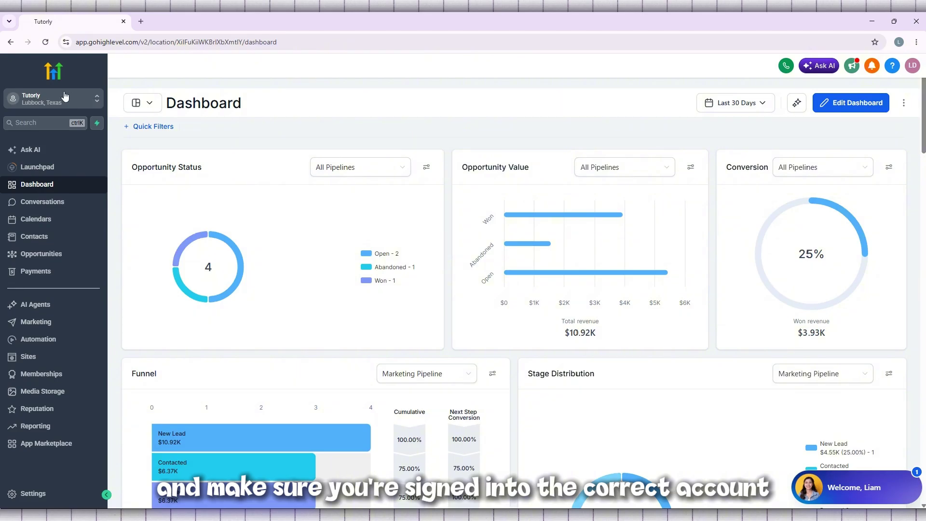
# Check in the account switcher and the page address which sub-account is active
pyautogui.click(64, 97)
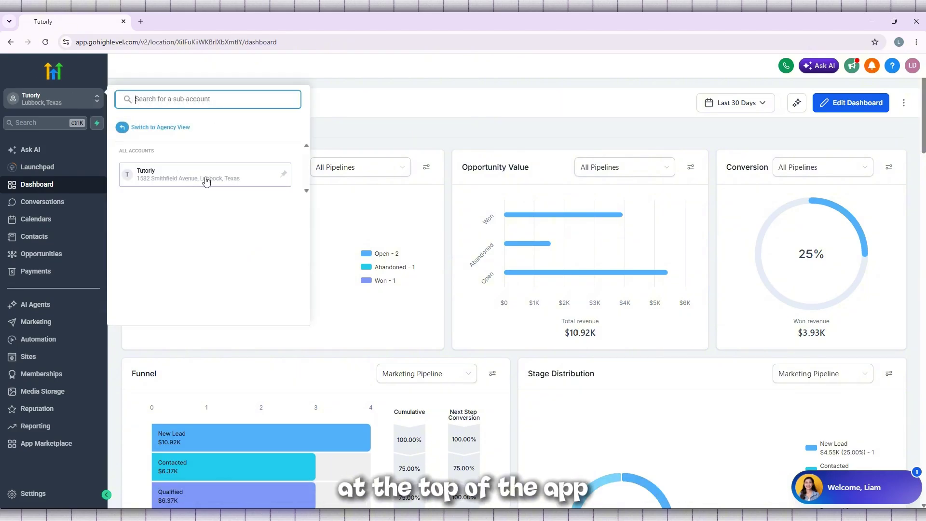
pyautogui.click(426, 130)
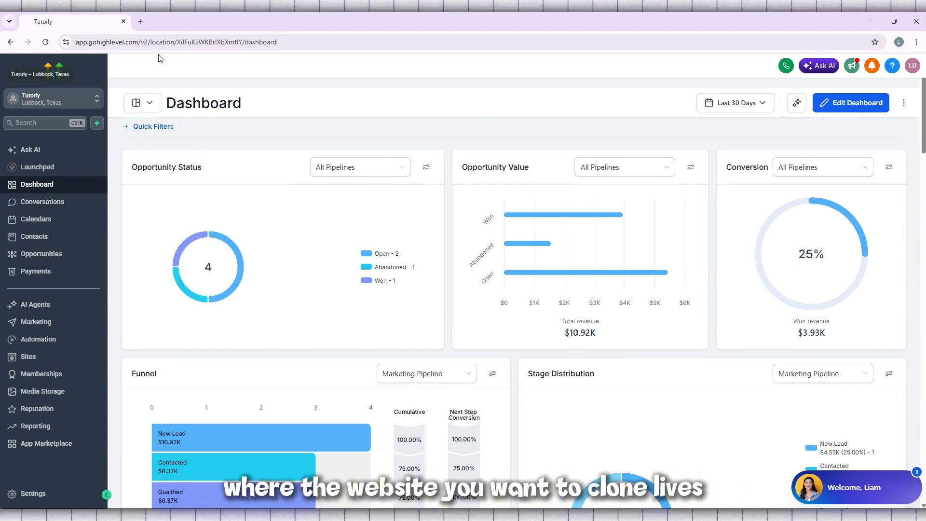
pyautogui.click(284, 42)
pyautogui.click(353, 144)
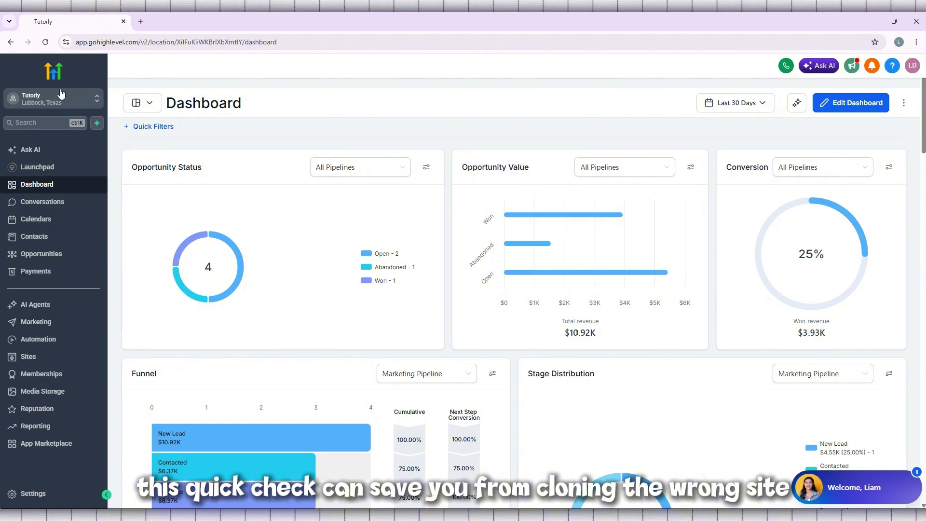
pyautogui.click(61, 97)
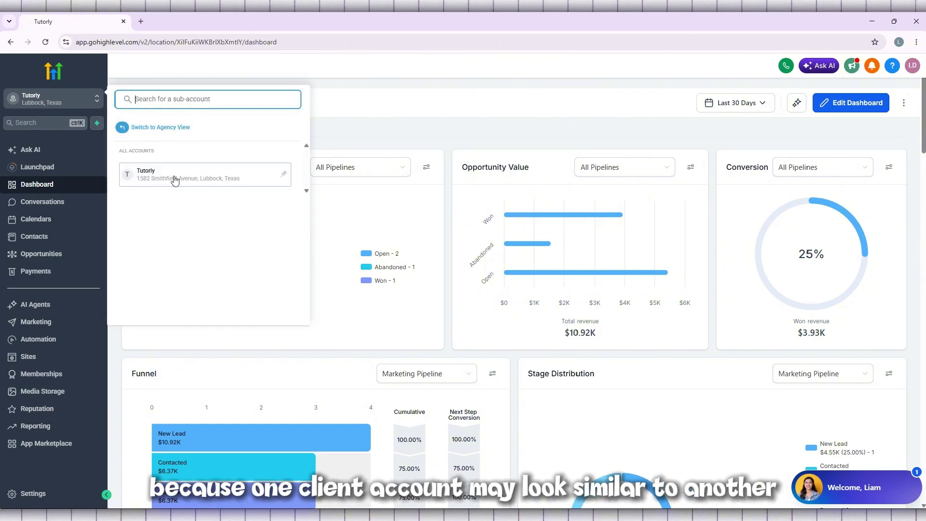
pyautogui.click(363, 126)
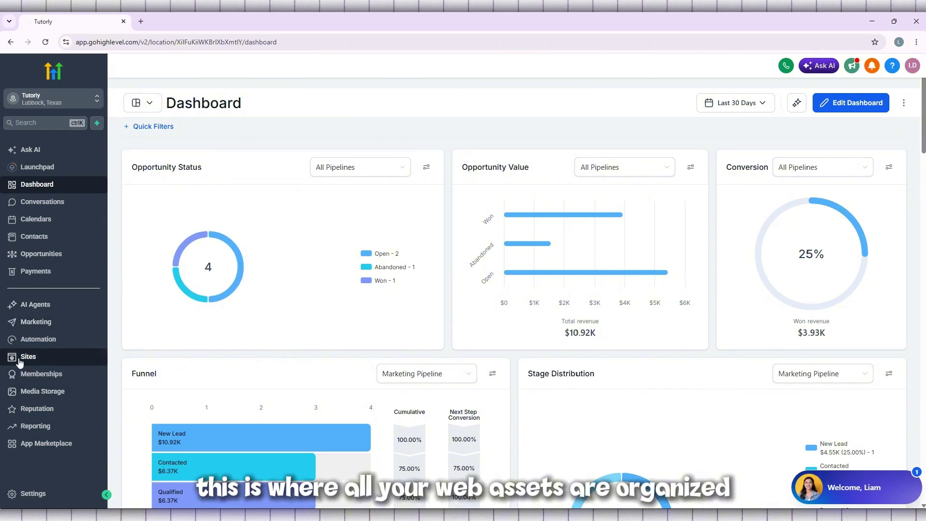
# Open the list of websites in the Sites area of the sub-account
pyautogui.click(39, 358)
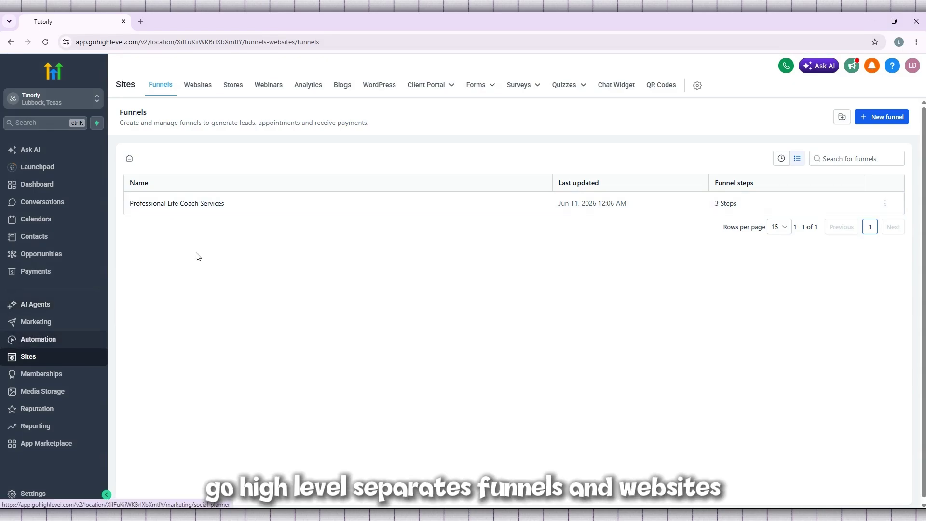
pyautogui.click(195, 86)
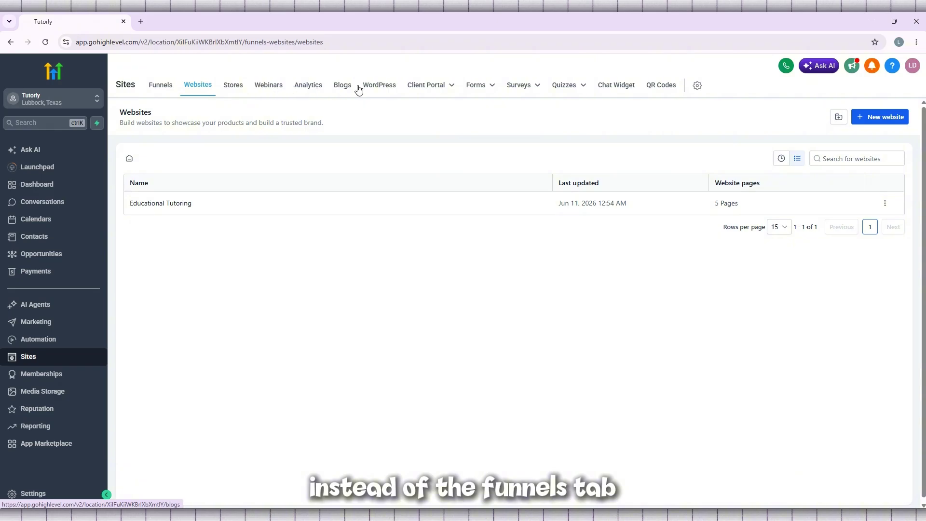
pyautogui.click(167, 89)
pyautogui.click(195, 87)
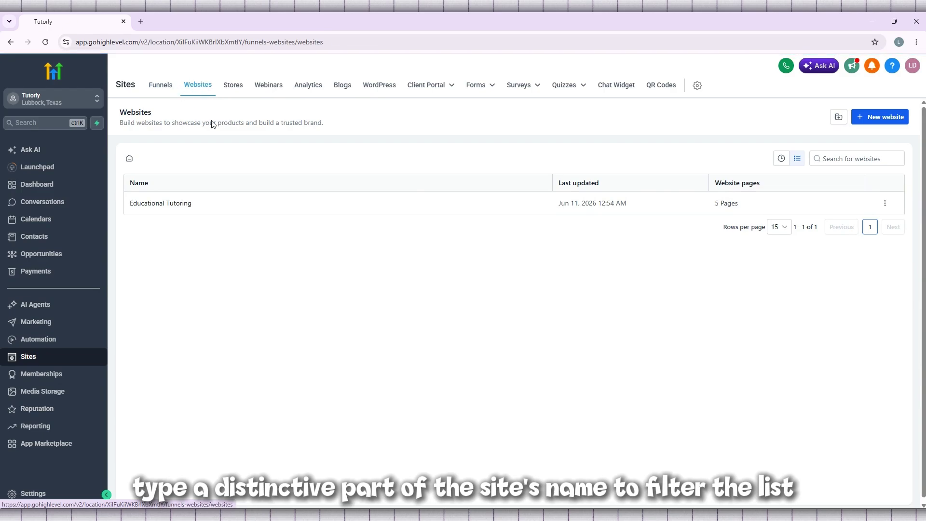
pyautogui.click(854, 159)
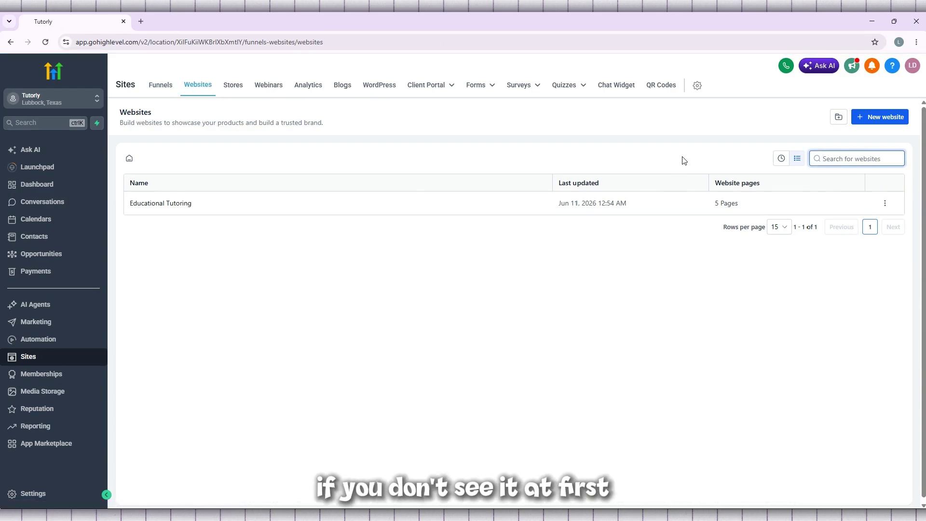
pyautogui.click(448, 256)
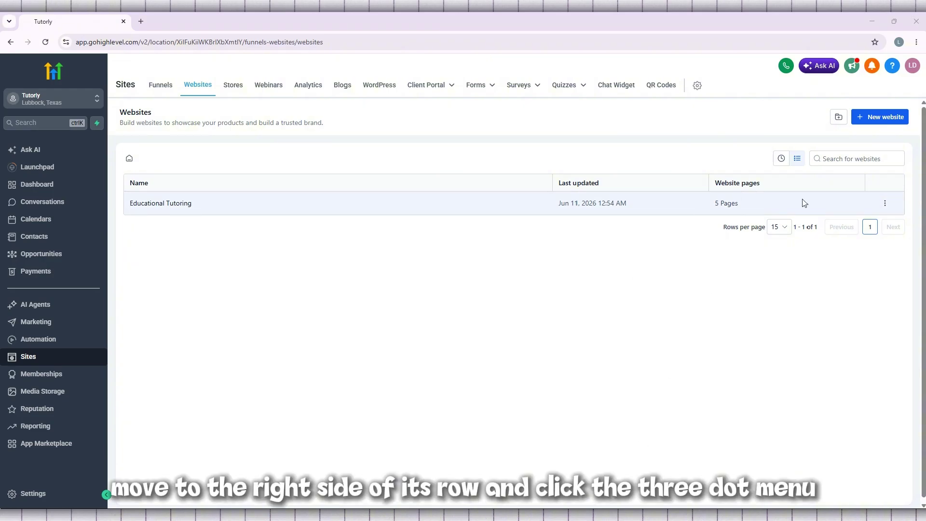
# Start cloning the Educational Tutoring website and name the copy "Tutorly Mag"
pyautogui.click(887, 205)
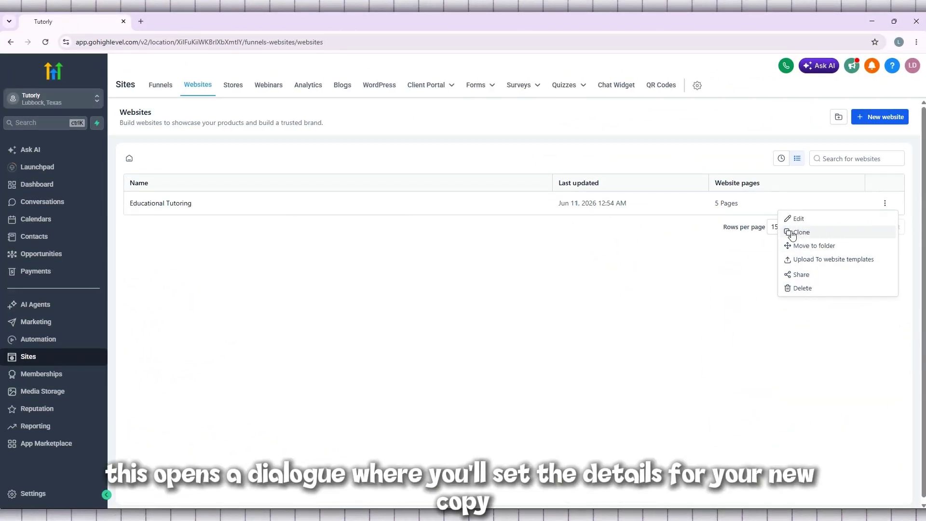
pyautogui.click(801, 233)
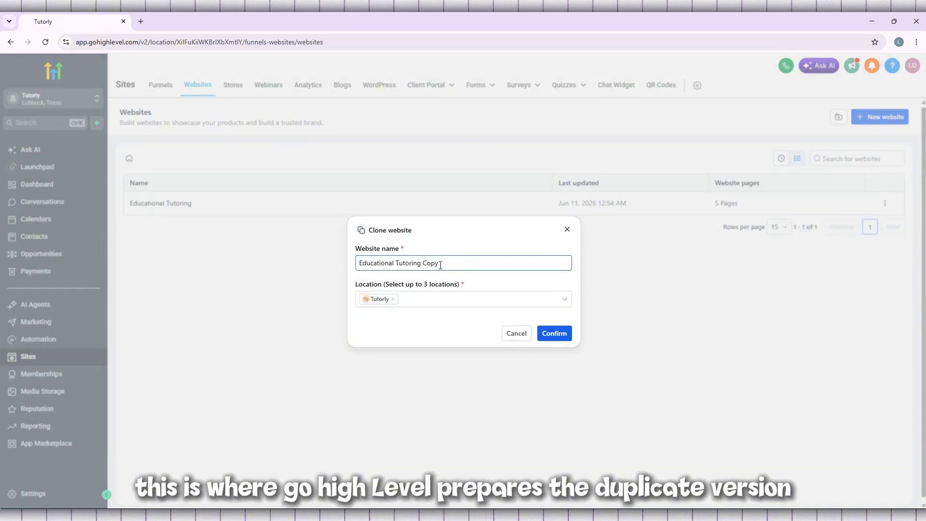
pyautogui.moveTo(441, 264); pyautogui.dragTo(422, 265)
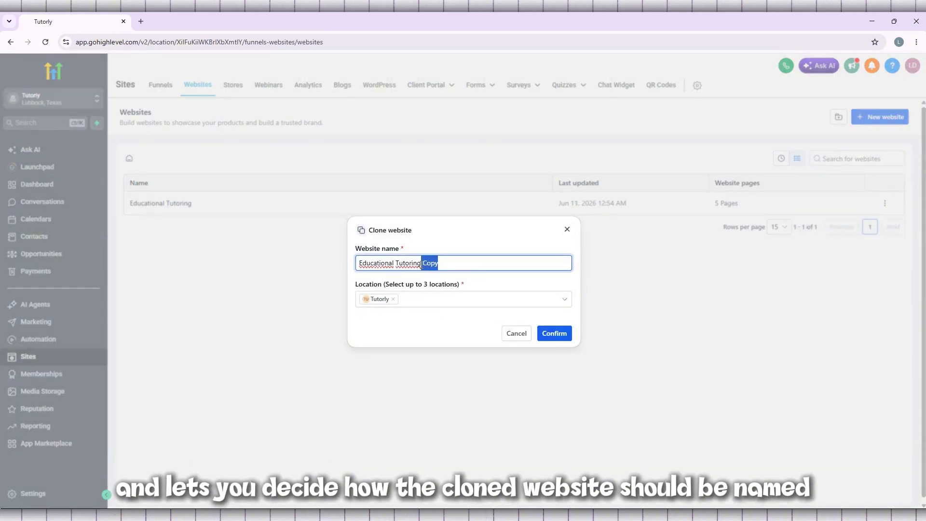
pyautogui.click(479, 265)
pyautogui.tripleClick(456, 265)
pyautogui.click(455, 265)
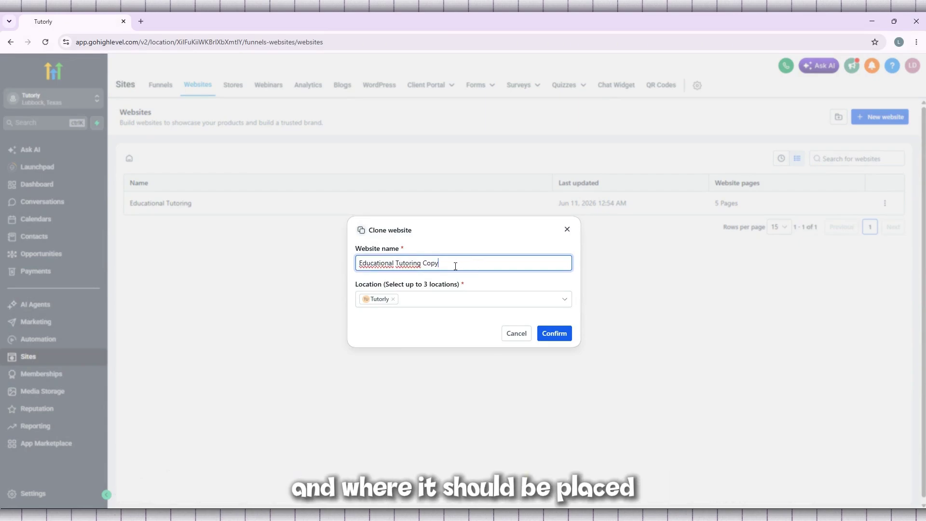
pyautogui.tripleClick(455, 266)
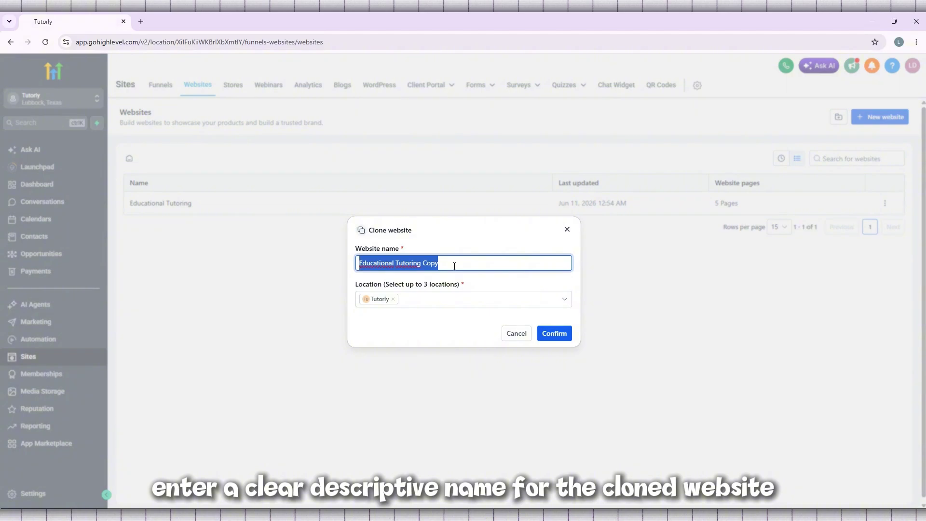
pyautogui.write('T')
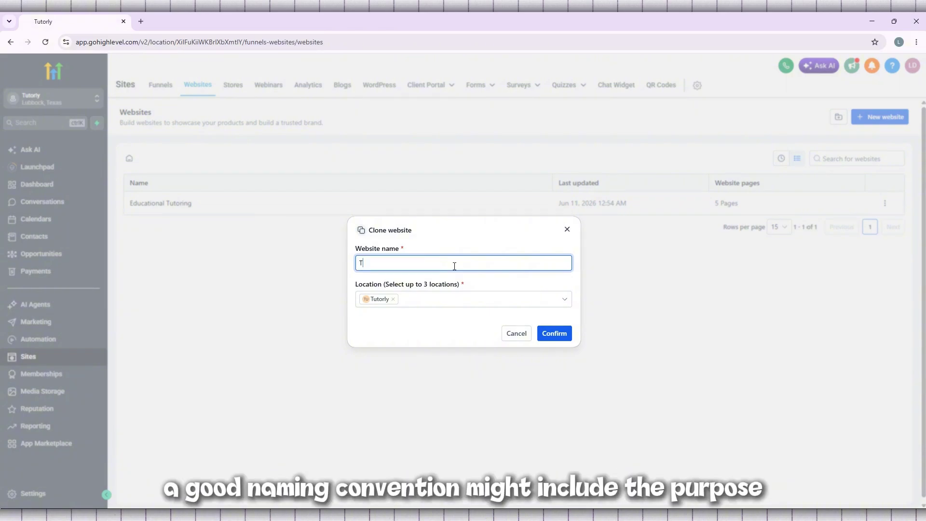
pyautogui.write('utorly Mag')
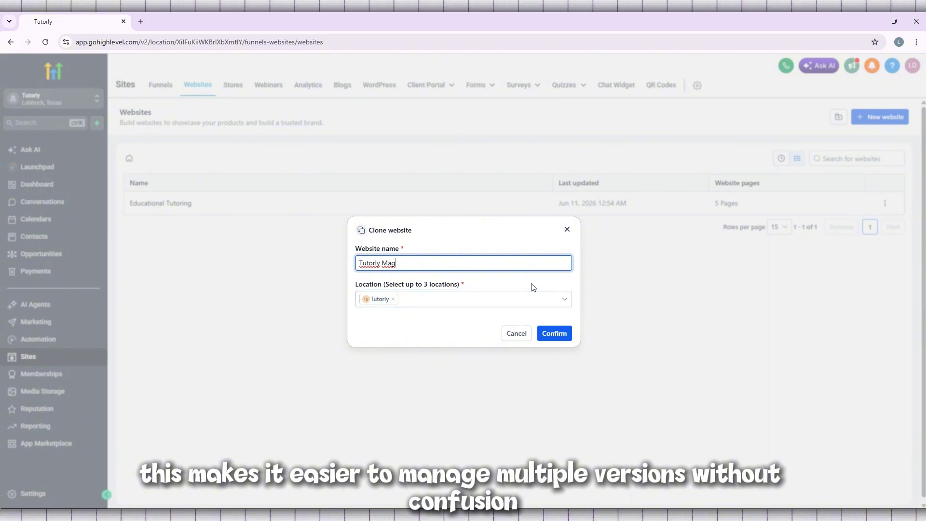
# Review the available destination locations, keep Tutorly as the clone's location, and confirm the cloning
pyautogui.click(541, 303)
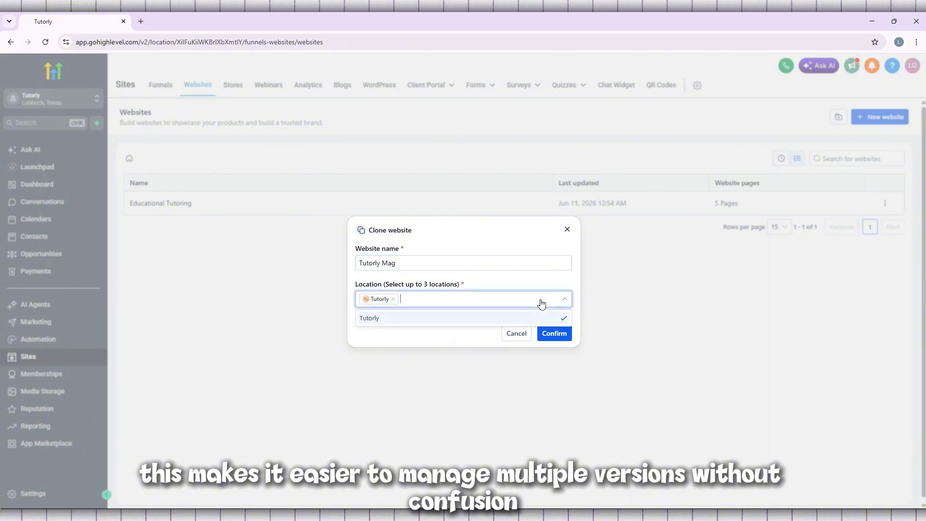
pyautogui.click(446, 261)
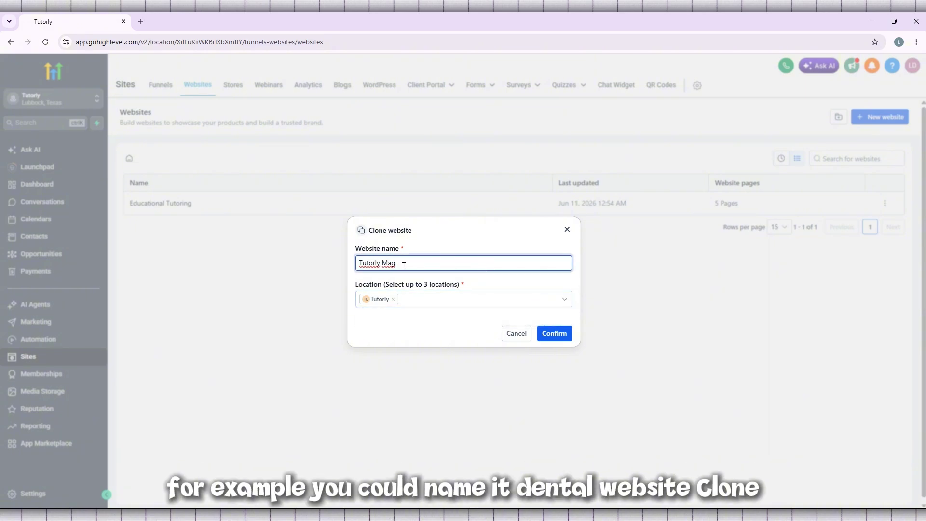
pyautogui.moveTo(403, 266); pyautogui.dragTo(355, 269)
pyautogui.click(389, 262)
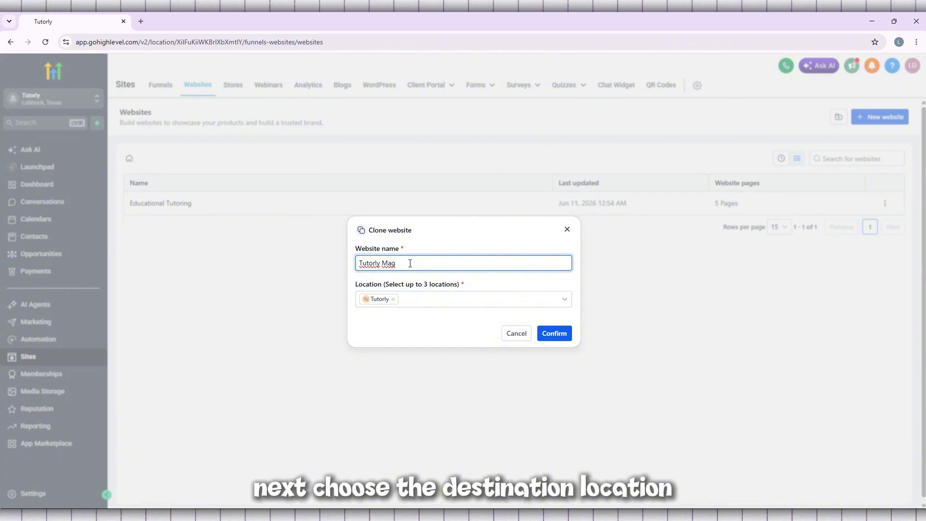
pyautogui.click(457, 305)
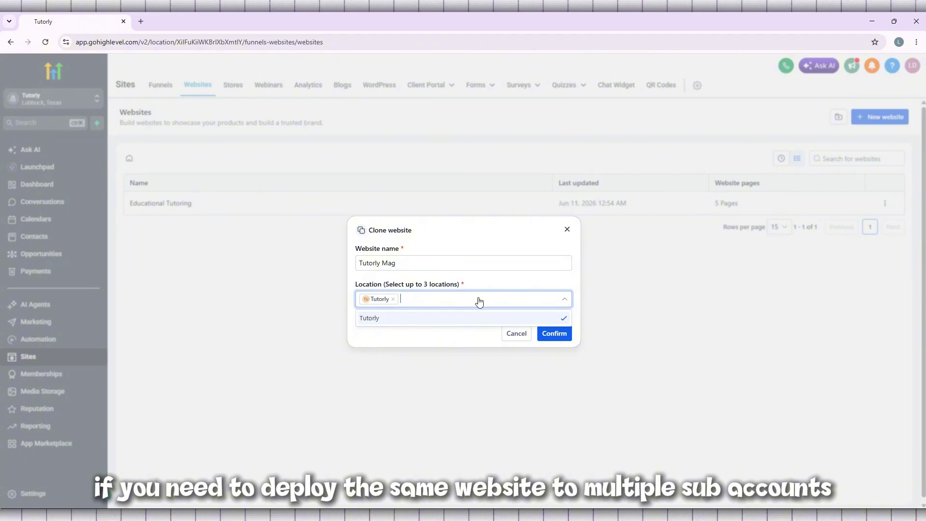
pyautogui.click(461, 285)
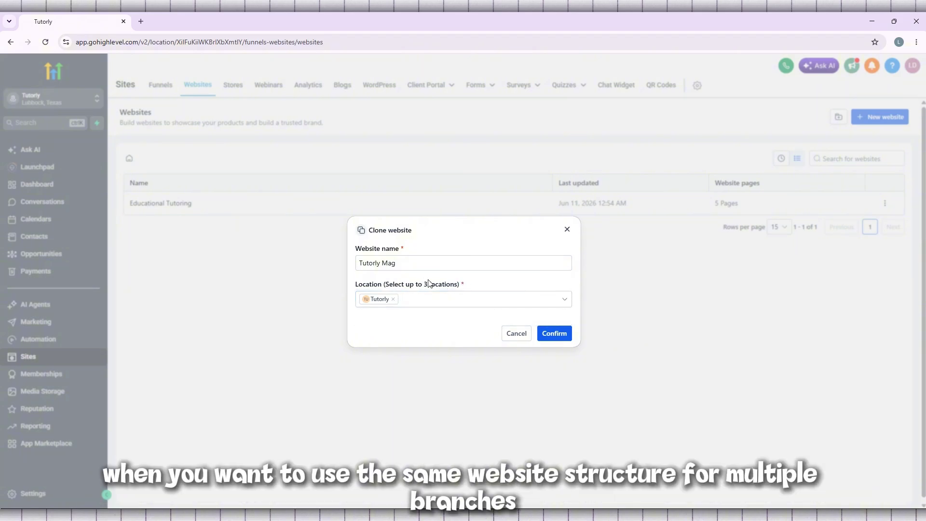
pyautogui.click(511, 303)
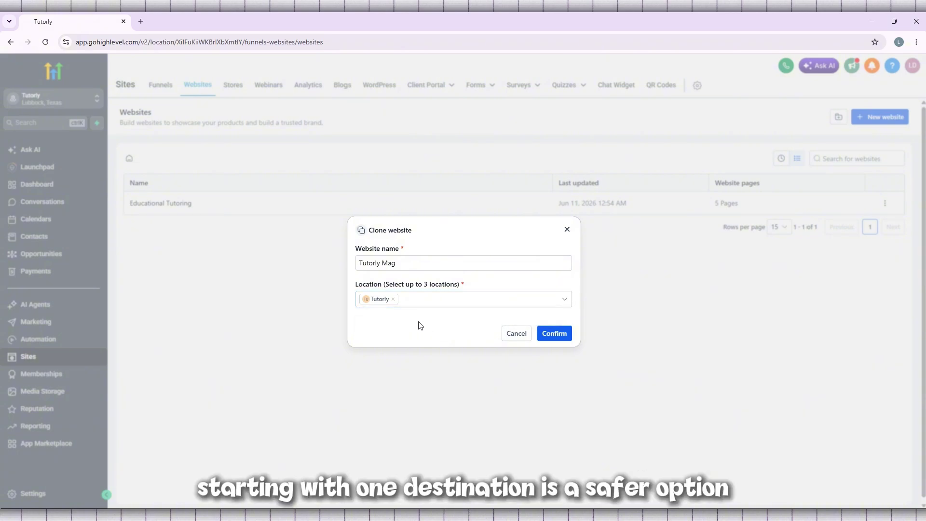
pyautogui.click(465, 264)
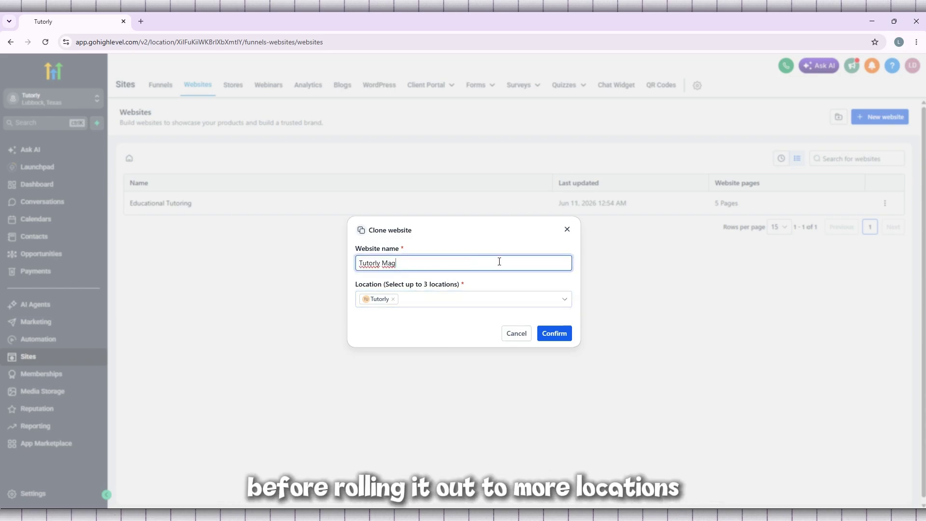
pyautogui.click(418, 327)
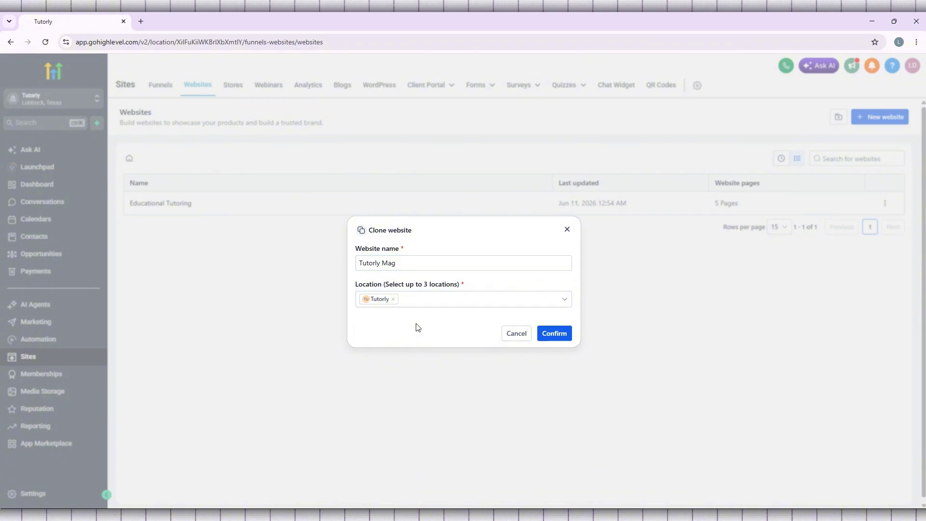
pyautogui.click(561, 332)
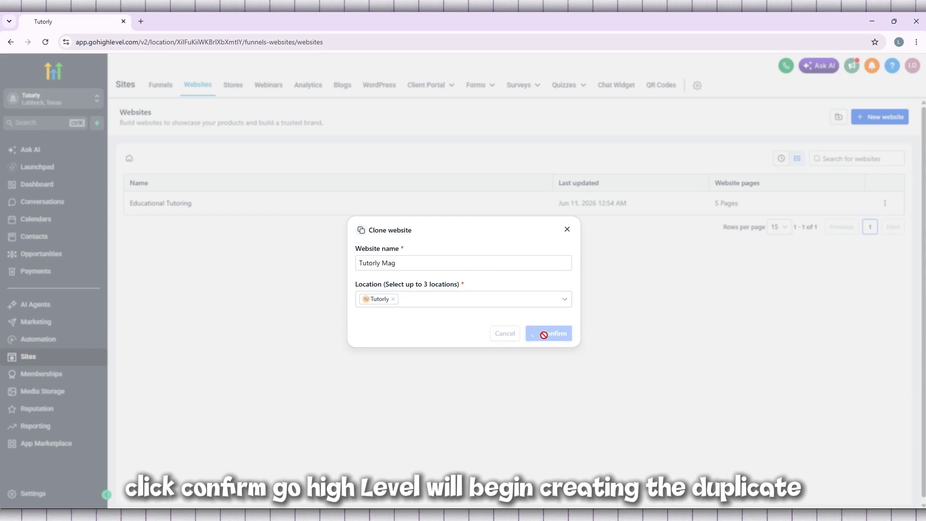